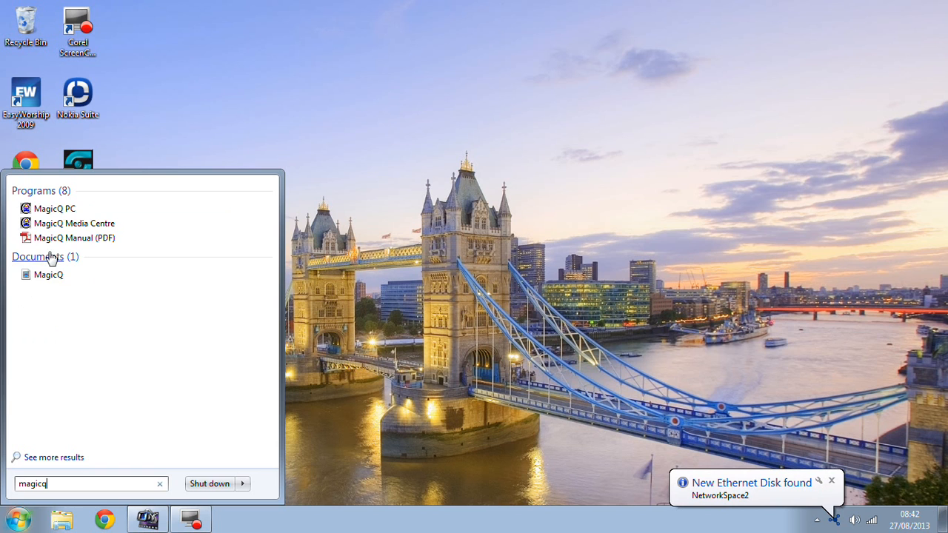
# Step: Launch MagicQ PC in a maximized window and continue the last show
pyautogui.click(65, 212)
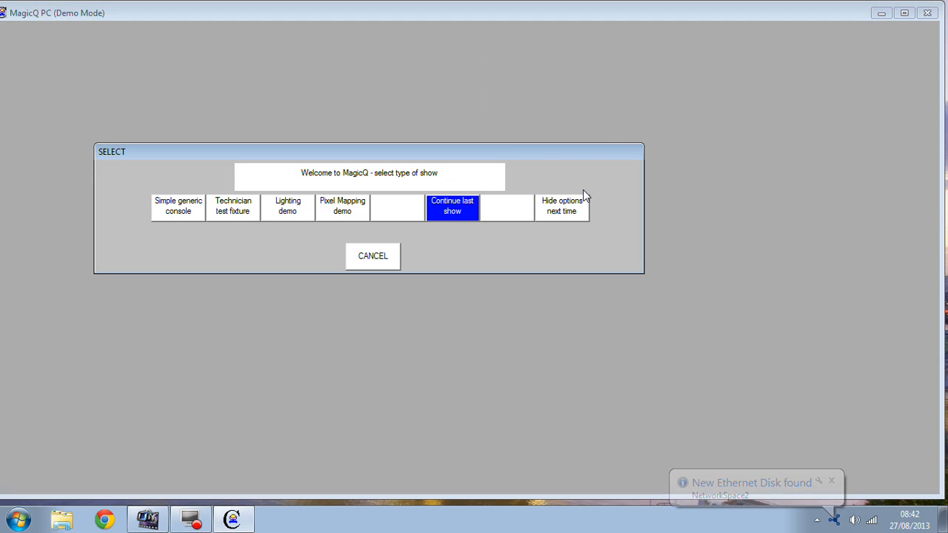
pyautogui.click(904, 14)
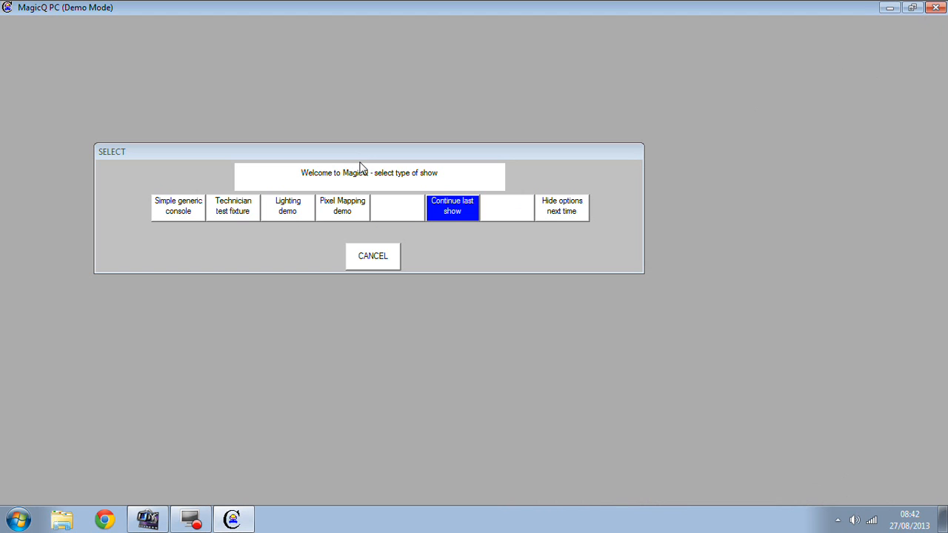
pyautogui.moveTo(385, 154); pyautogui.dragTo(487, 210)
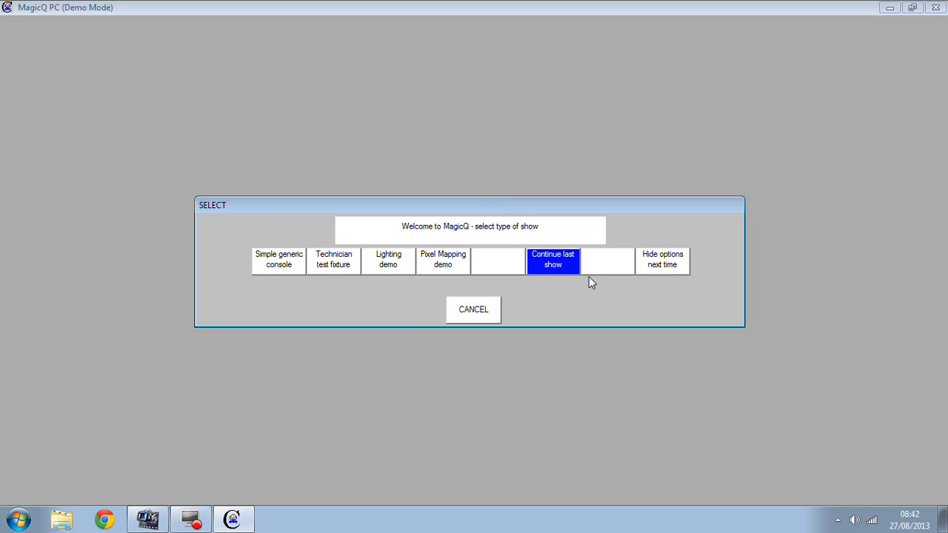
pyautogui.click(549, 262)
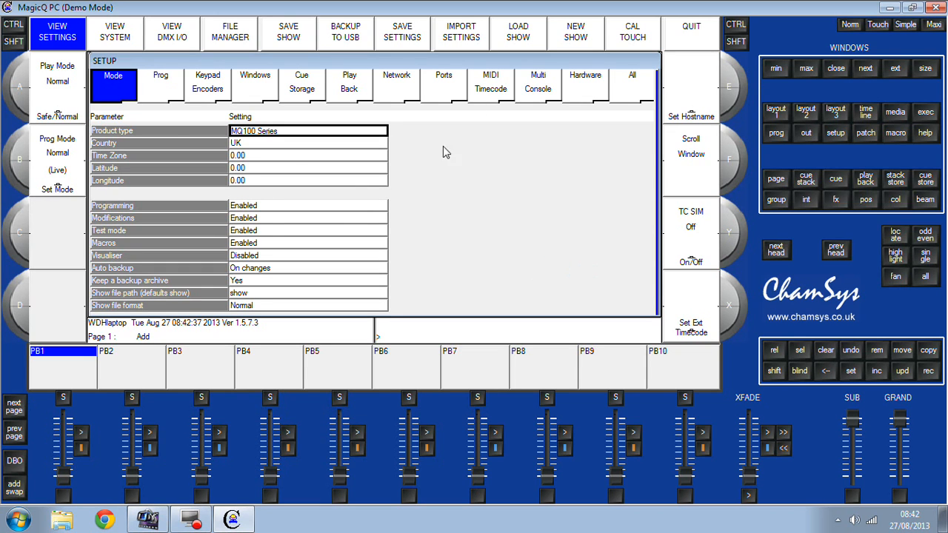
# Step: View the layout 1 arrangement of group, position, colour and beam windows
pyautogui.click(777, 112)
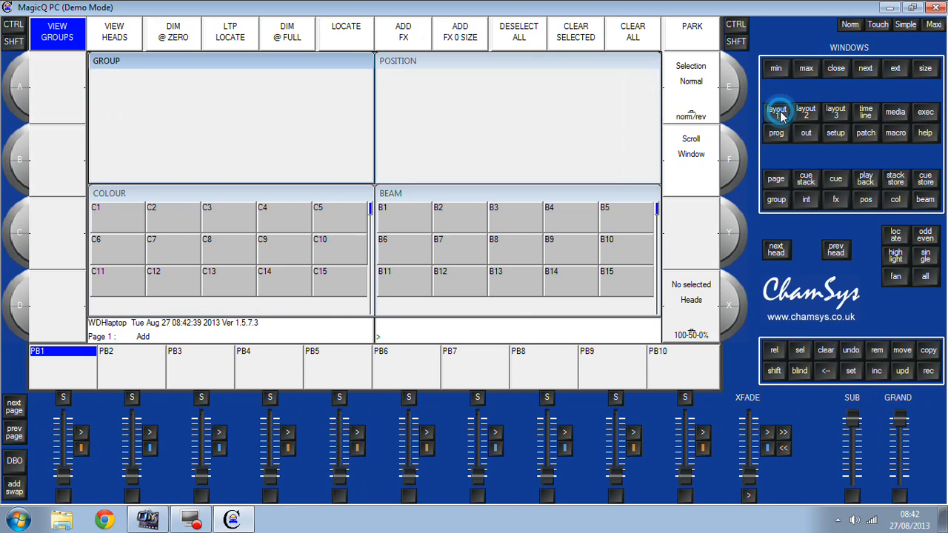
pyautogui.click(131, 95)
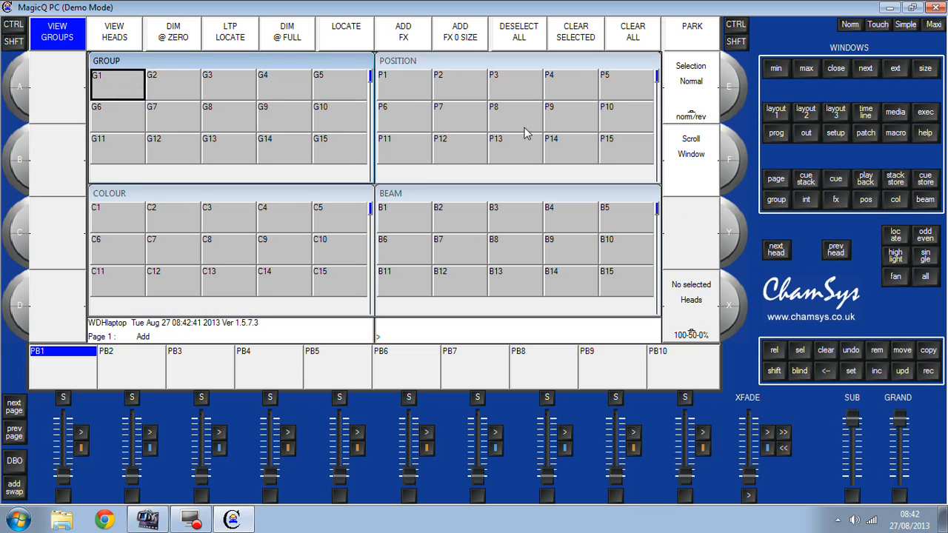
# Step: Start a new show from the setup window, erasing the current one from memory and choosing the Normal (live) programming mode
pyautogui.click(835, 133)
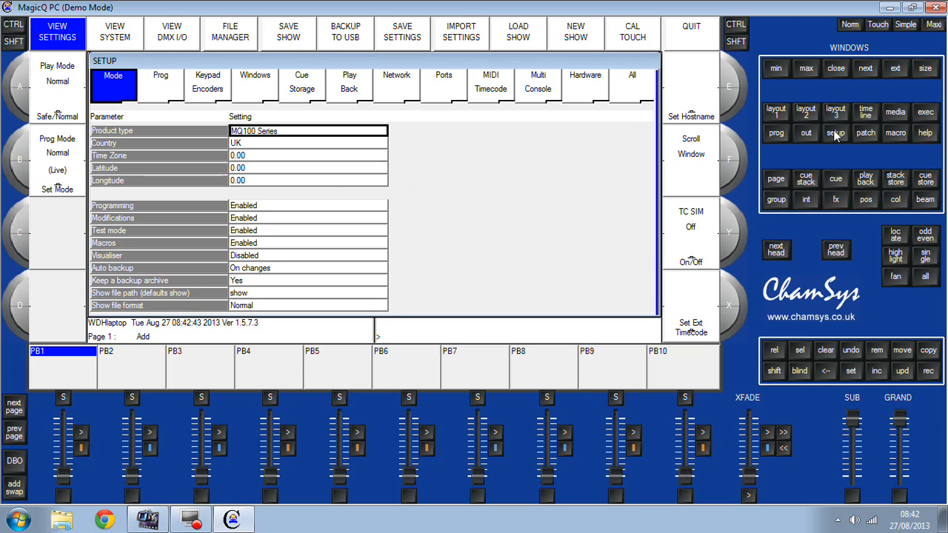
pyautogui.click(57, 35)
pyautogui.click(583, 37)
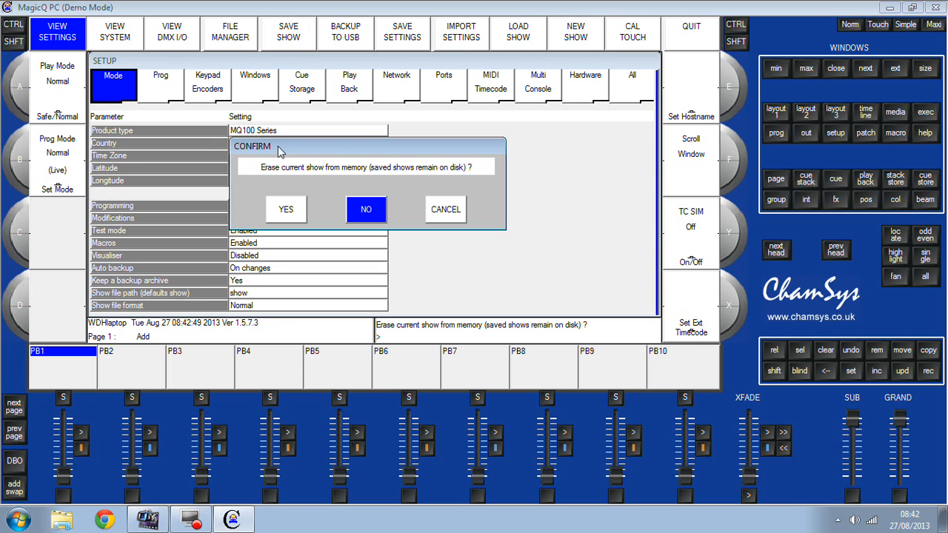
pyautogui.click(289, 210)
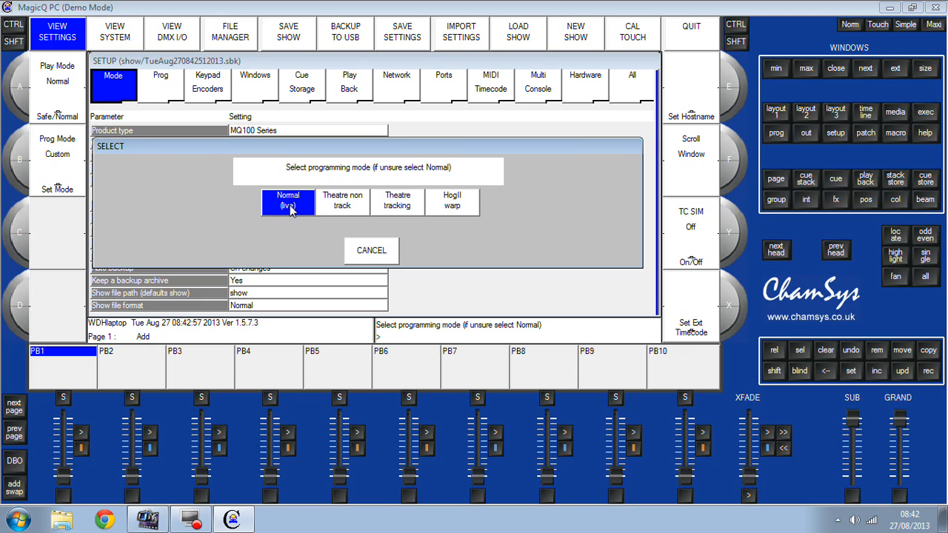
pyautogui.click(283, 220)
pyautogui.click(228, 165)
pyautogui.click(357, 168)
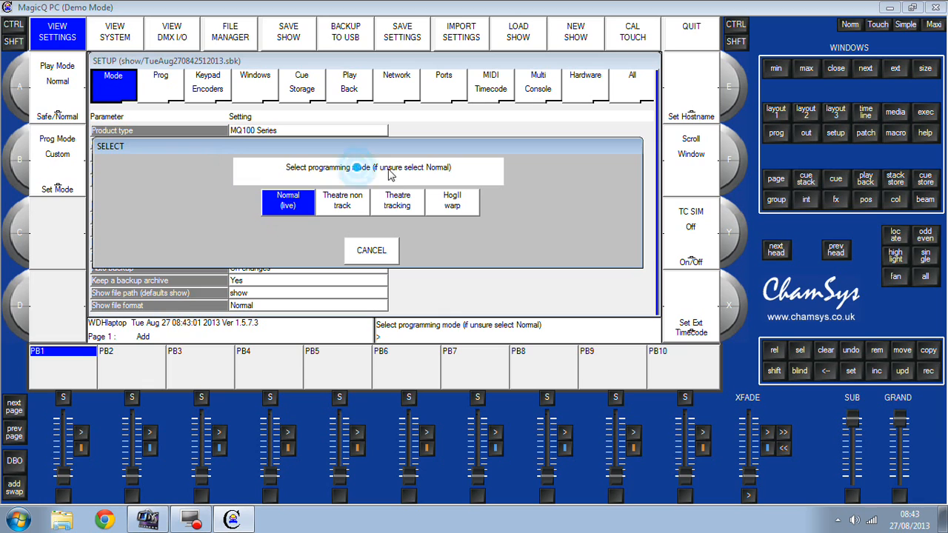
pyautogui.click(293, 207)
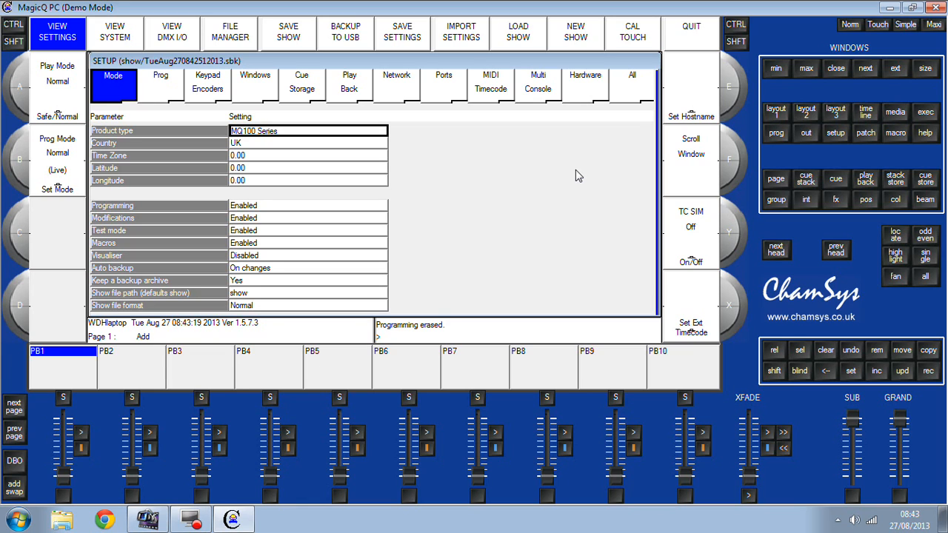
# Step: Choose the Generic LED3ch head in HTP (3) mode for patching
pyautogui.click(474, 288)
pyautogui.click(866, 133)
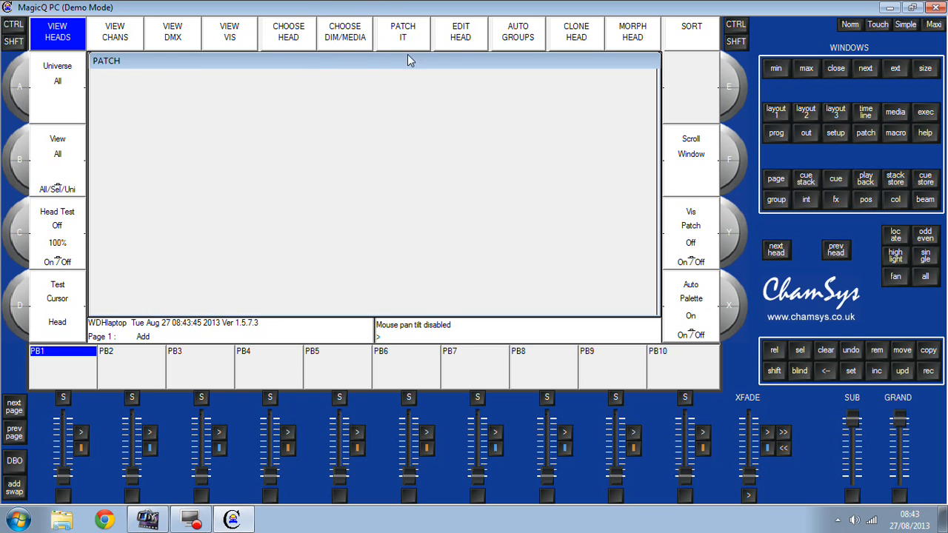
pyautogui.click(286, 38)
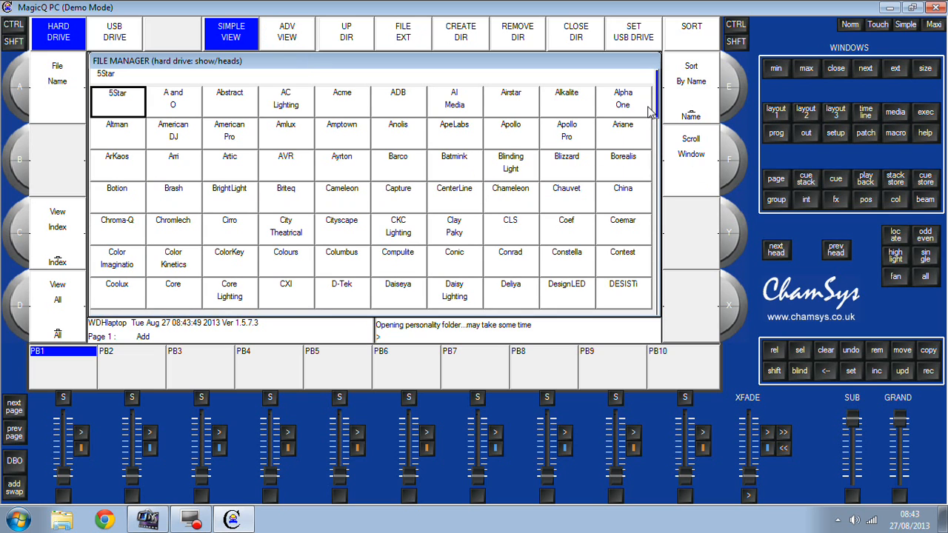
pyautogui.moveTo(657, 111); pyautogui.dragTo(661, 168)
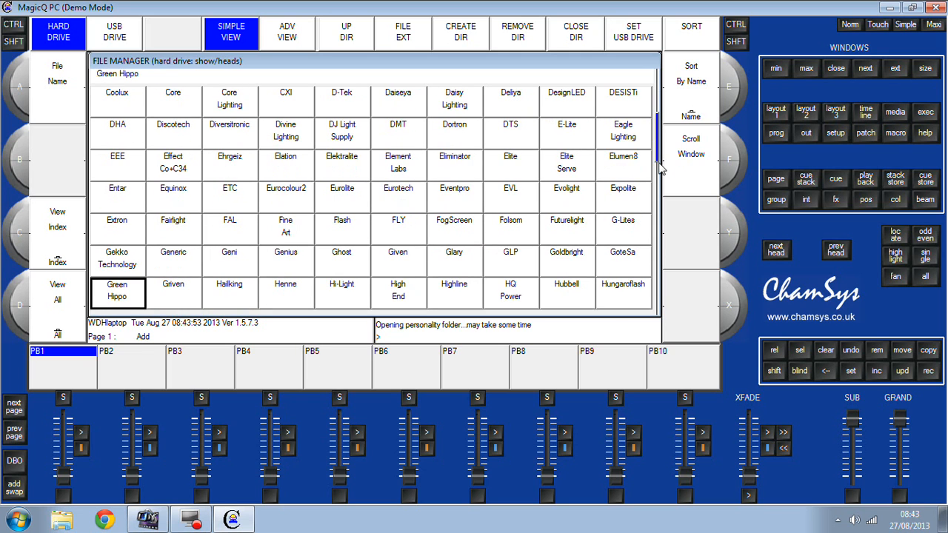
pyautogui.click(175, 268)
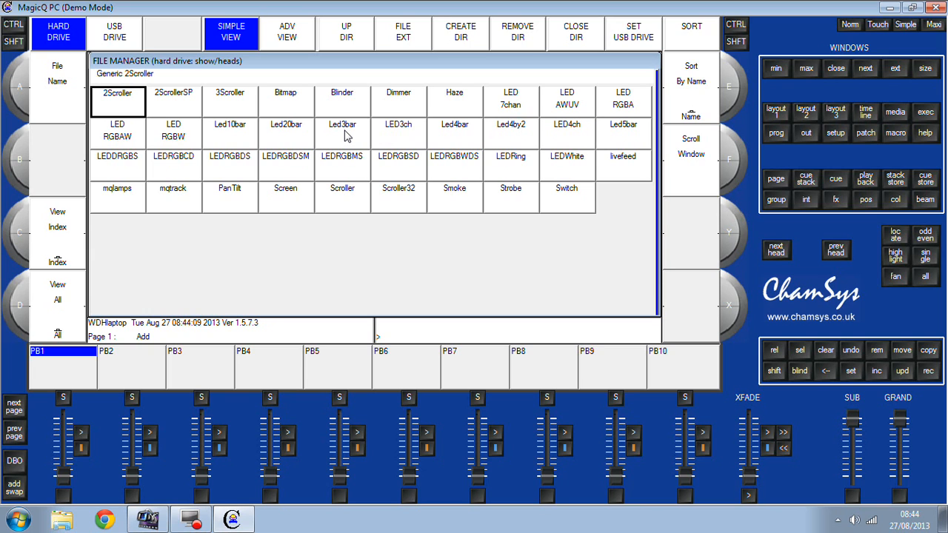
pyautogui.click(411, 145)
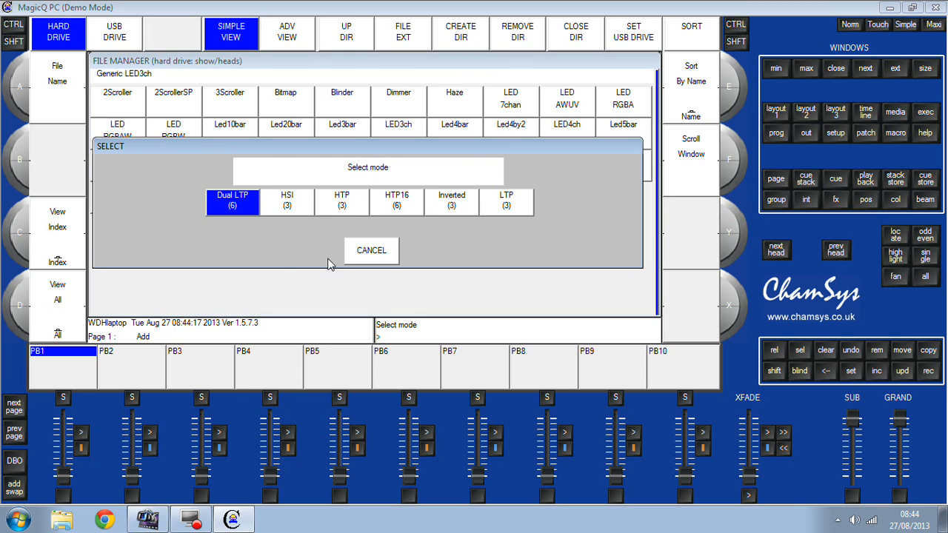
pyautogui.click(339, 206)
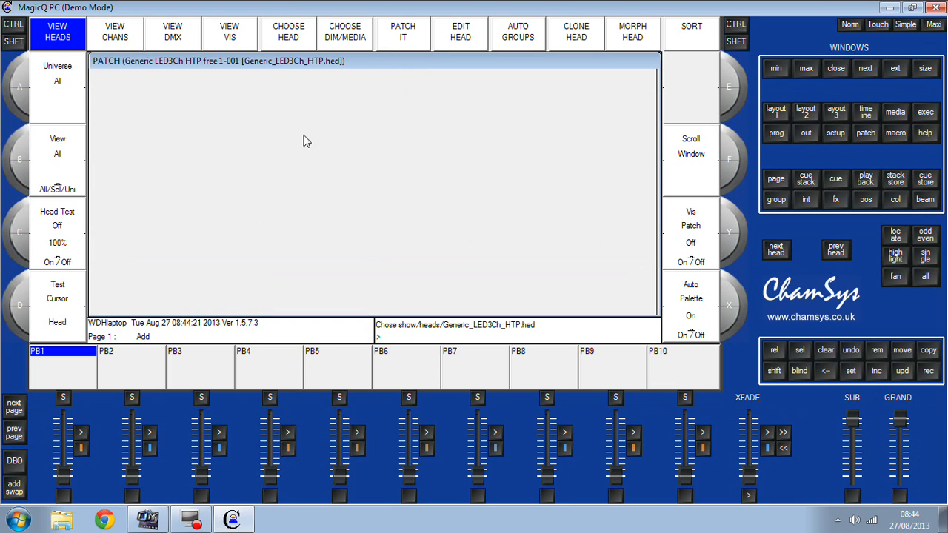
# Step: Patch four of the chosen heads at universe 1, channel 1 (4@1-1), without auto-inserting them into the visualiser
pyautogui.click(419, 44)
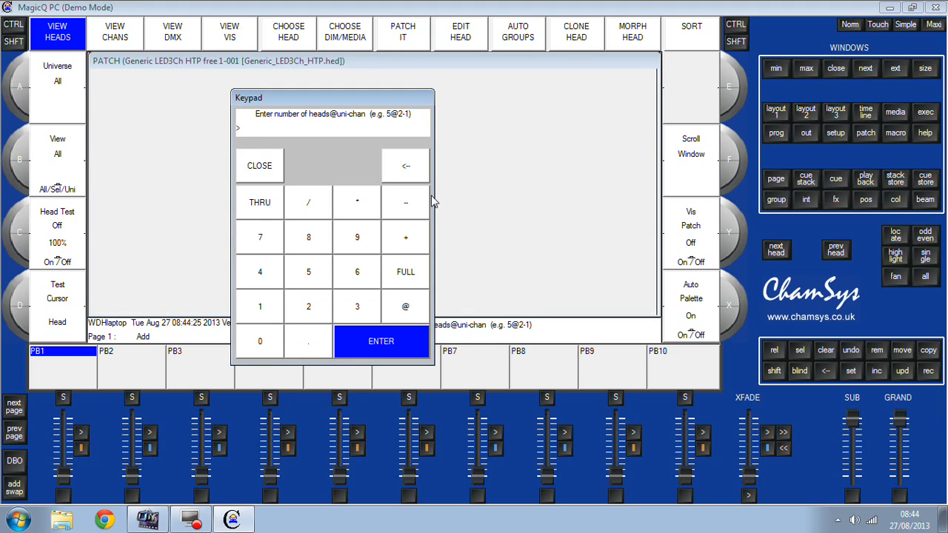
pyautogui.write('4')
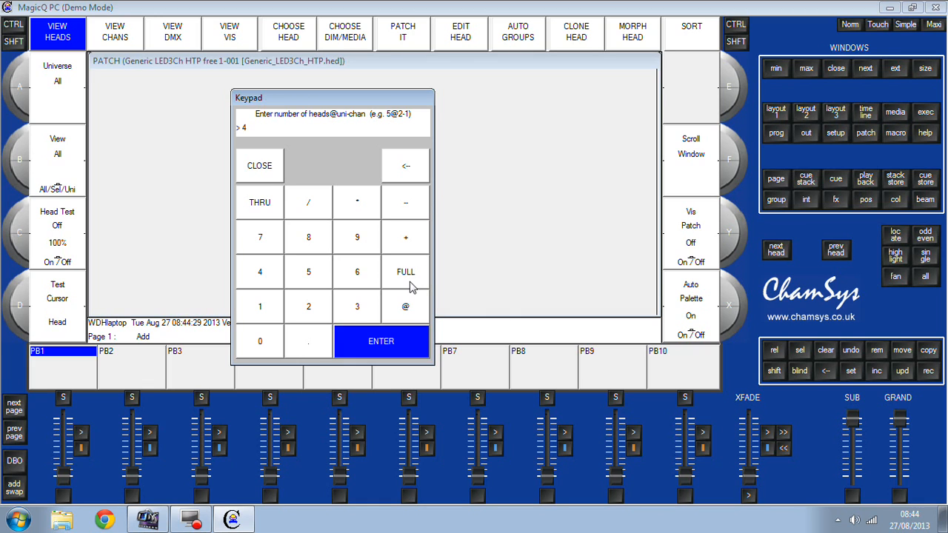
pyautogui.click(407, 310)
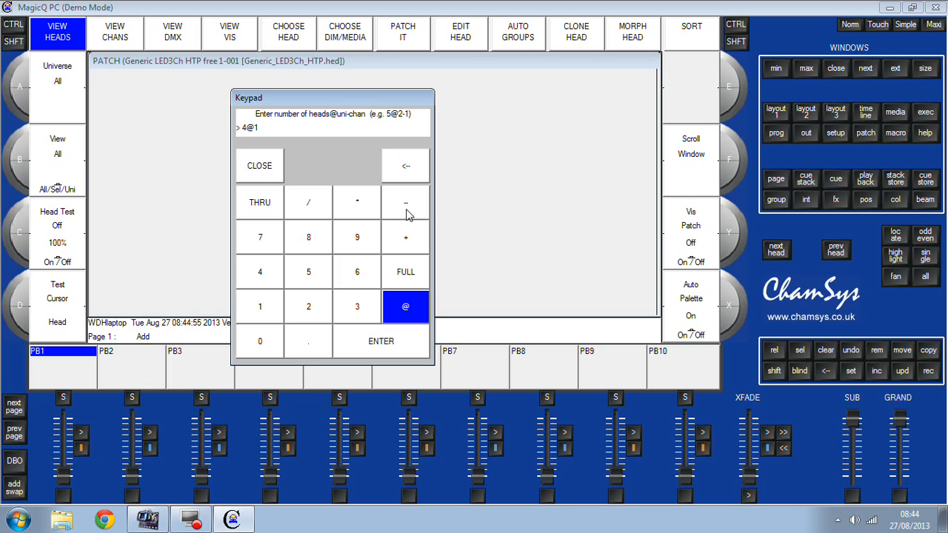
pyautogui.click(406, 213)
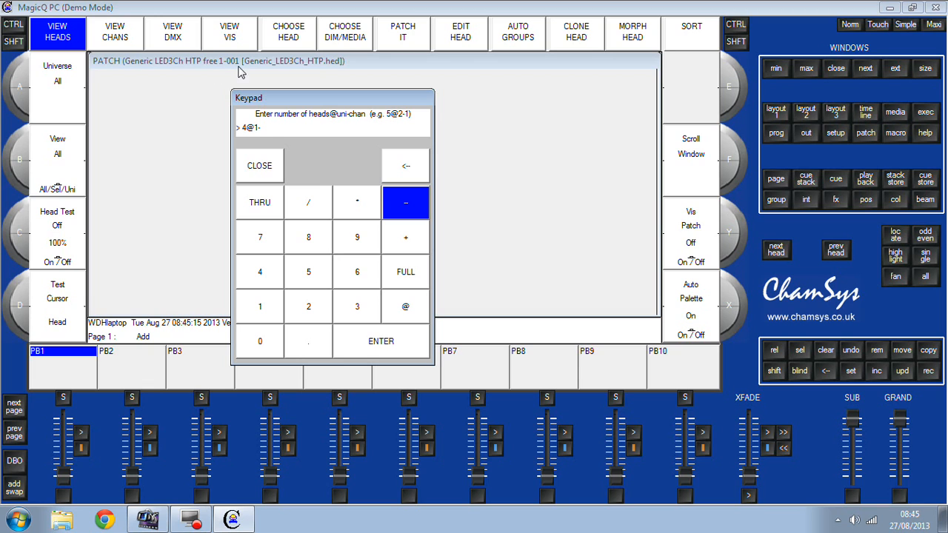
pyautogui.click(263, 304)
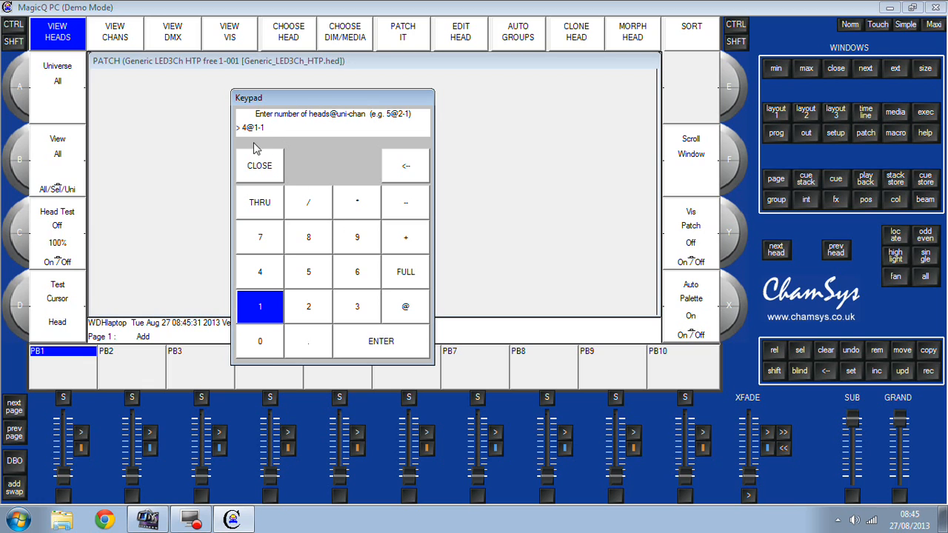
pyautogui.click(382, 344)
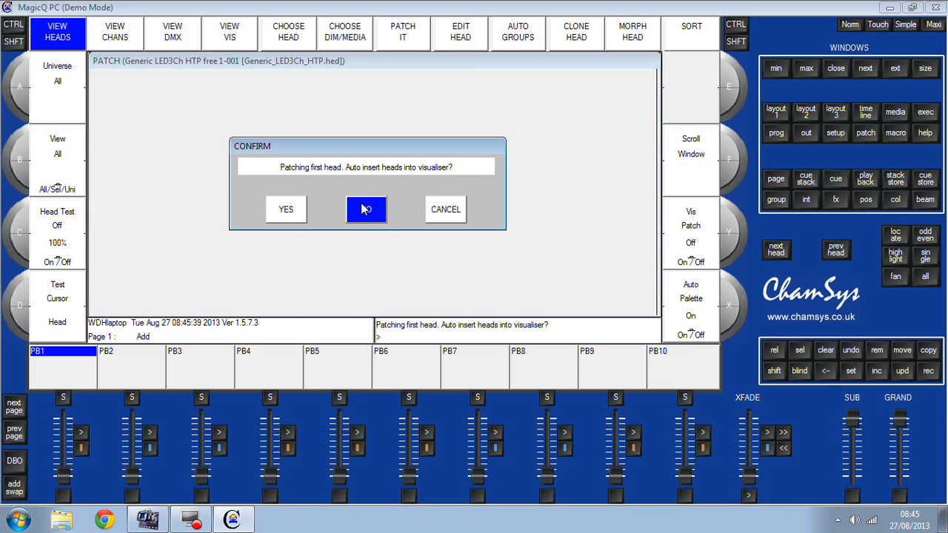
pyautogui.click(364, 210)
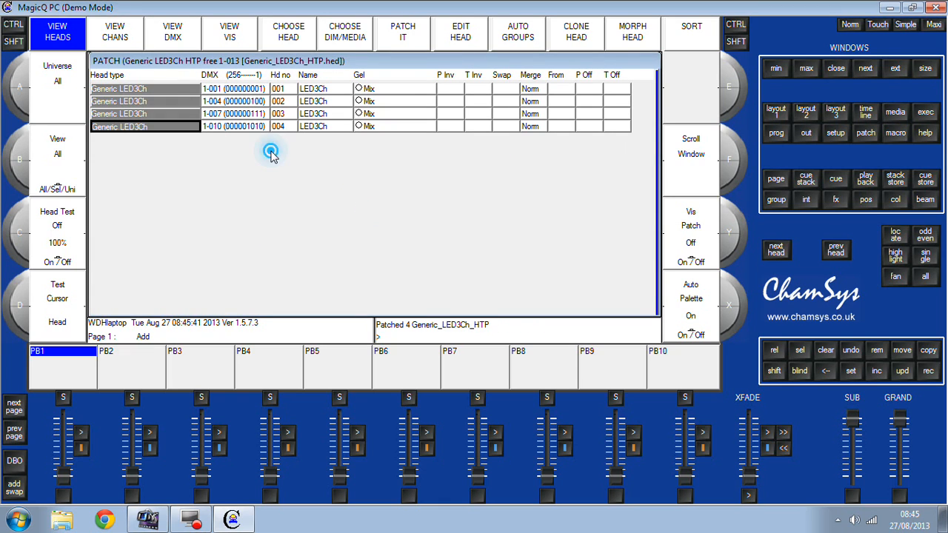
# Step: Review the head types and DMX addresses of the patched LED heads
pyautogui.click(165, 126)
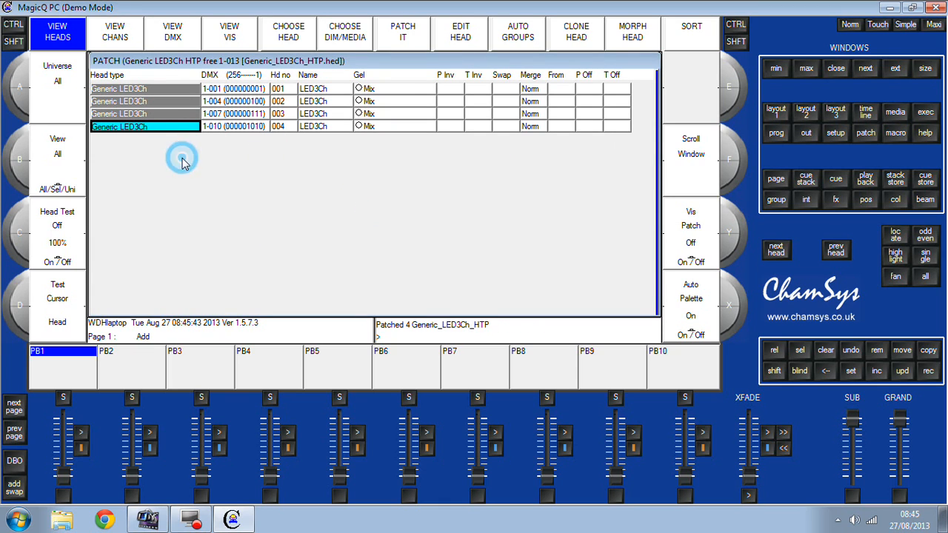
pyautogui.click(181, 89)
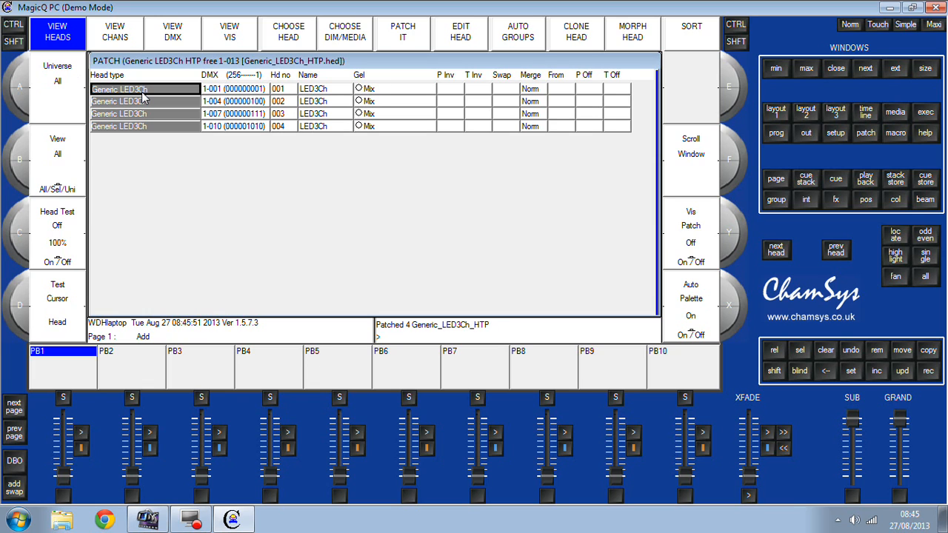
pyautogui.click(215, 91)
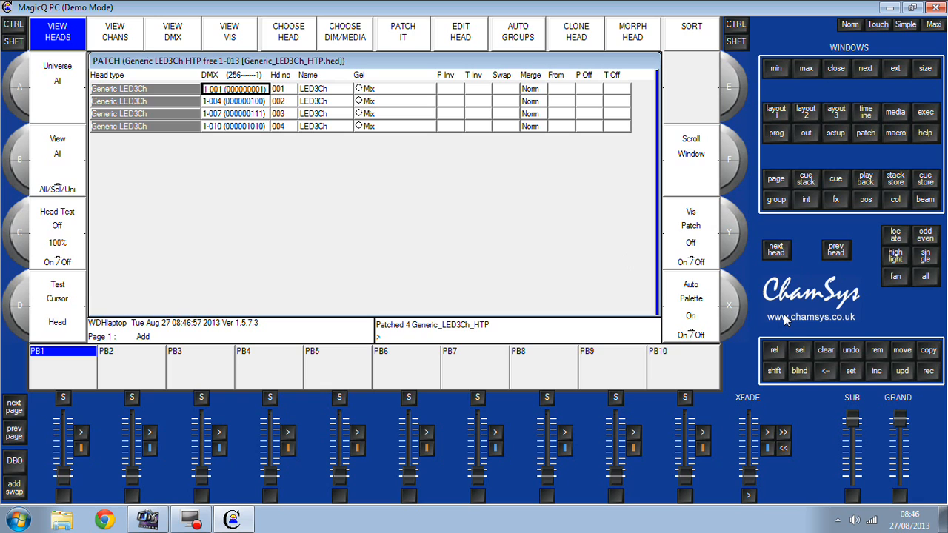
pyautogui.click(549, 192)
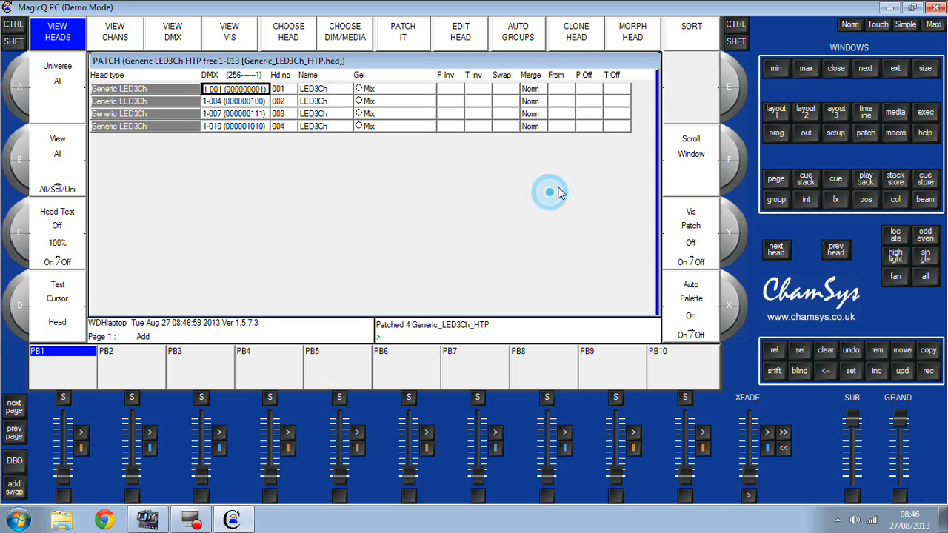
# Step: Select the All LED3Ch group in layout 1 and try White, Red, Amber, Yellow, Pink and Magenta on it, finishing with UV
pyautogui.click(773, 113)
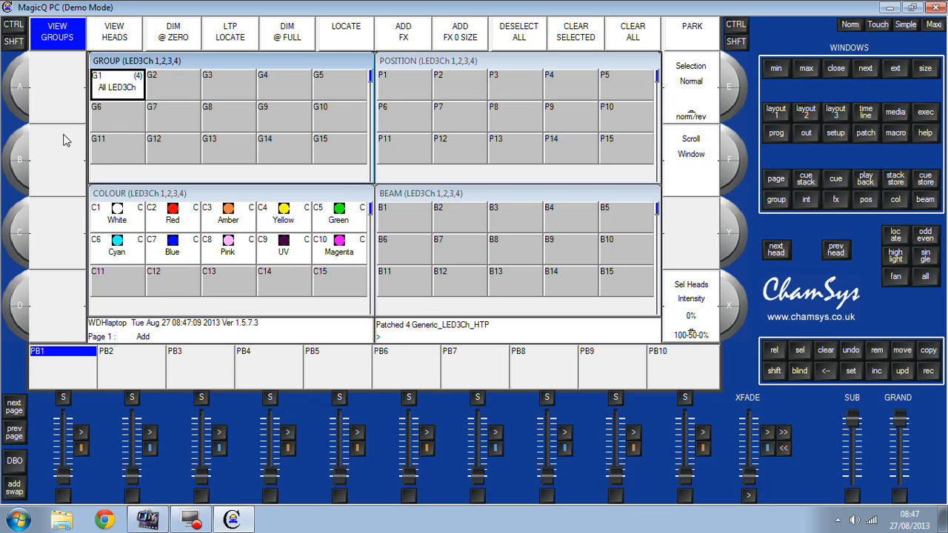
pyautogui.click(117, 86)
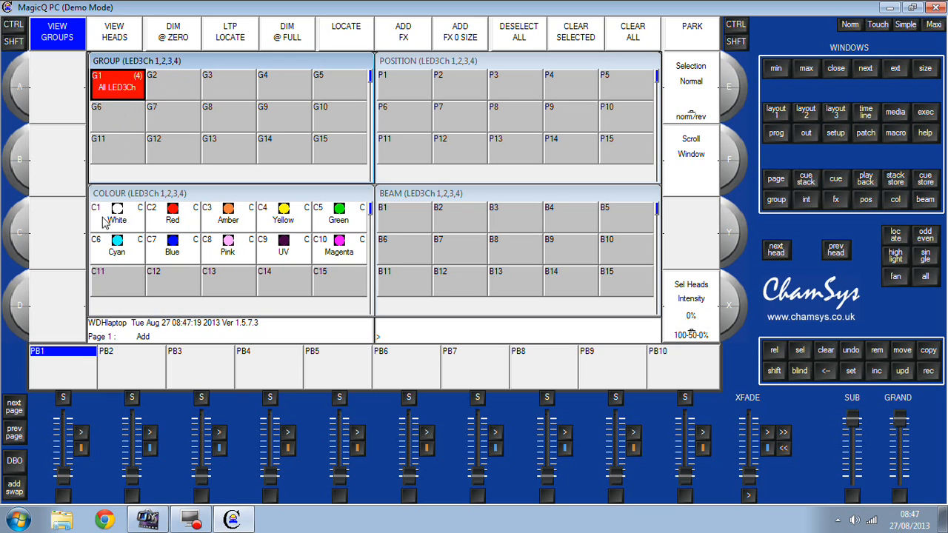
pyautogui.click(103, 218)
pyautogui.click(178, 217)
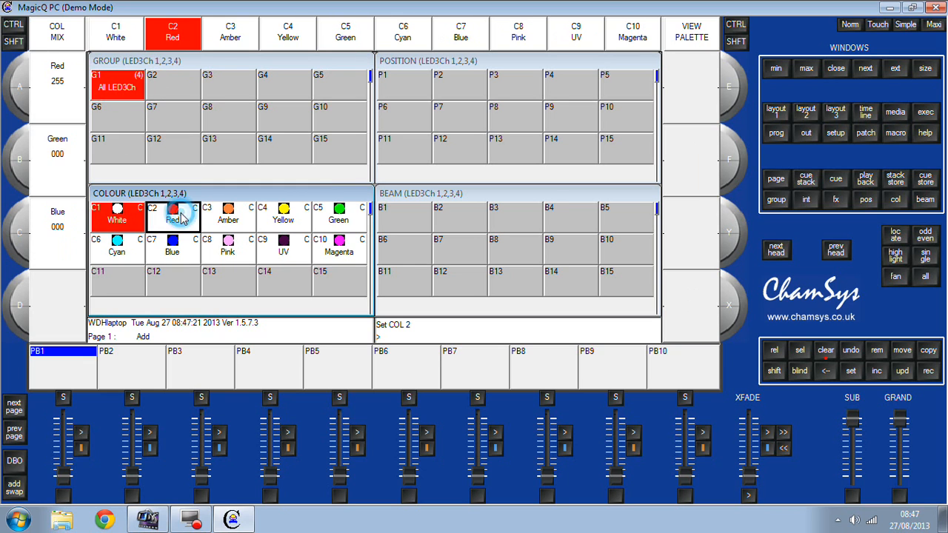
pyautogui.click(248, 212)
pyautogui.click(280, 215)
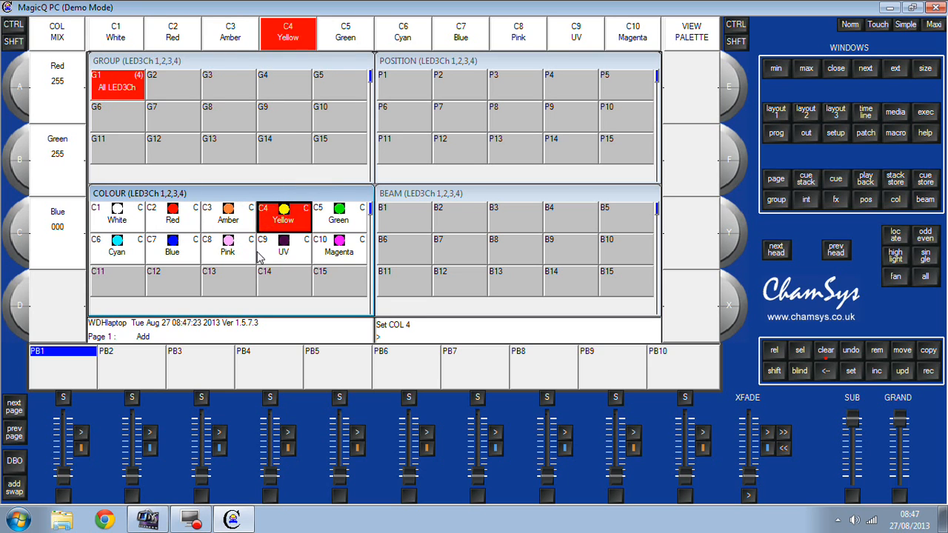
pyautogui.click(233, 249)
pyautogui.click(340, 246)
pyautogui.click(289, 252)
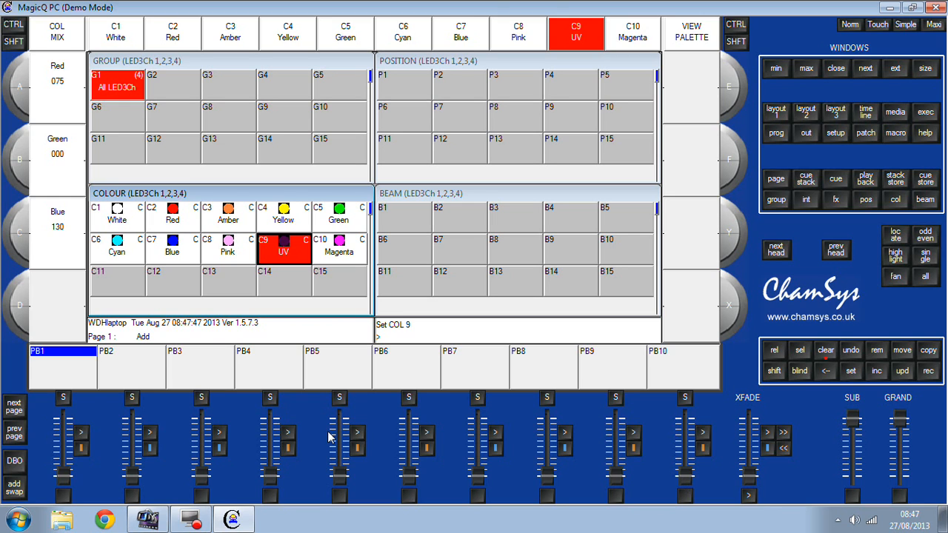
pyautogui.click(63, 398)
pyautogui.moveTo(849, 421)
pyautogui.mouseDown()
pyautogui.moveTo(858, 448)
pyautogui.moveTo(850, 418)
pyautogui.mouseUp()
pyautogui.click(851, 419)
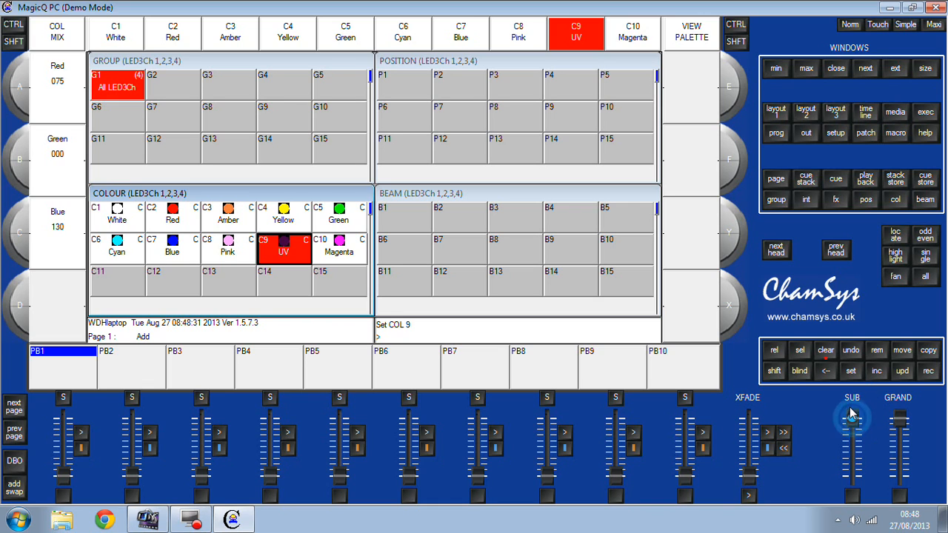
pyautogui.moveTo(857, 419); pyautogui.dragTo(898, 388)
pyautogui.click(899, 426)
pyautogui.click(901, 422)
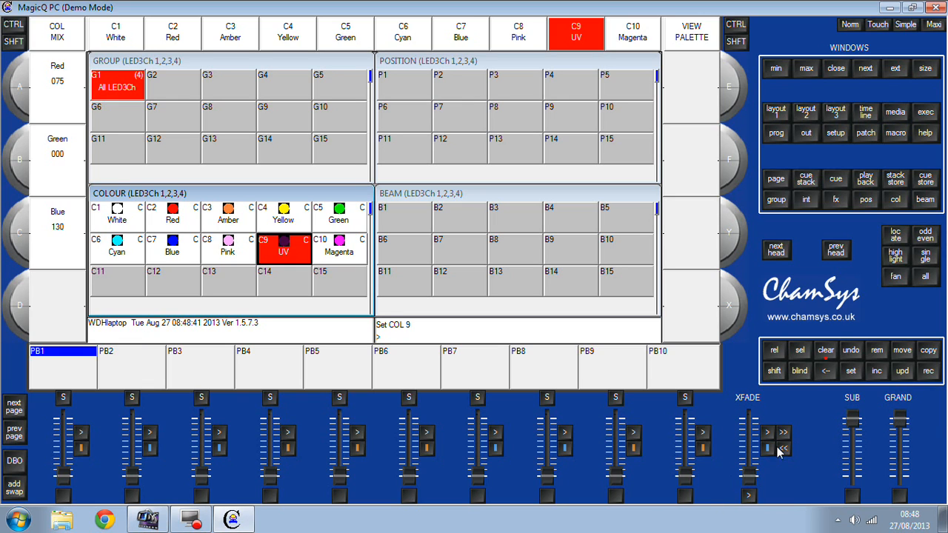
# Step: Compare what window layouts 1, 2 and 3 show for the selected LED heads
pyautogui.click(748, 481)
pyautogui.click(808, 114)
pyautogui.click(813, 113)
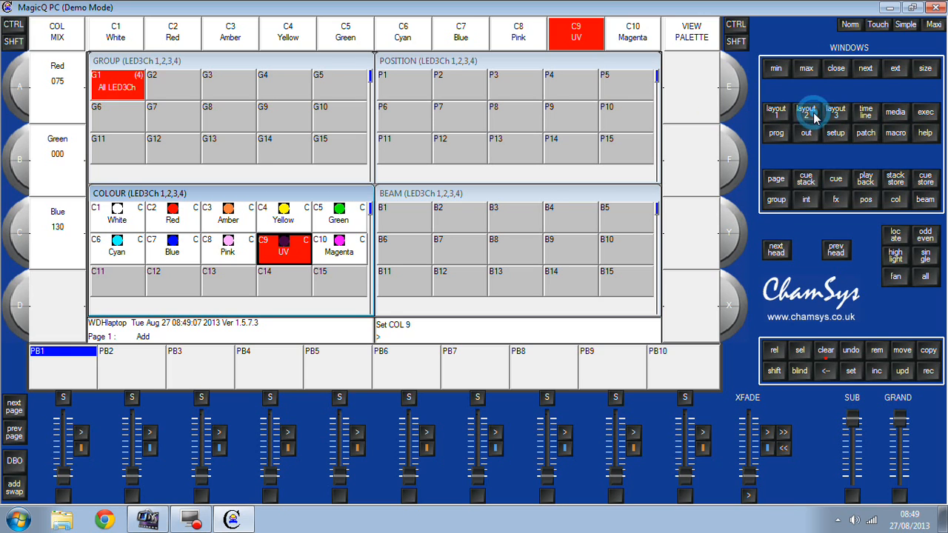
pyautogui.click(839, 110)
pyautogui.click(777, 115)
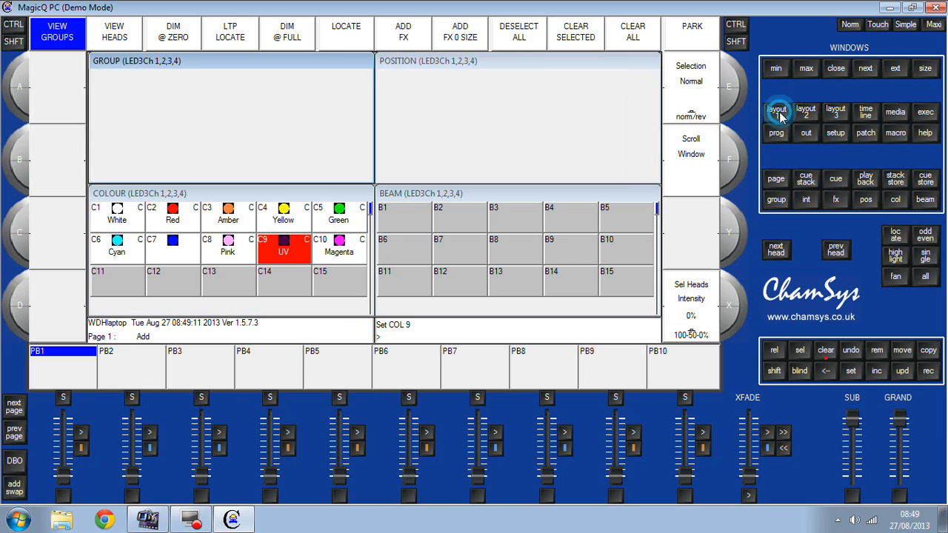
pyautogui.click(837, 113)
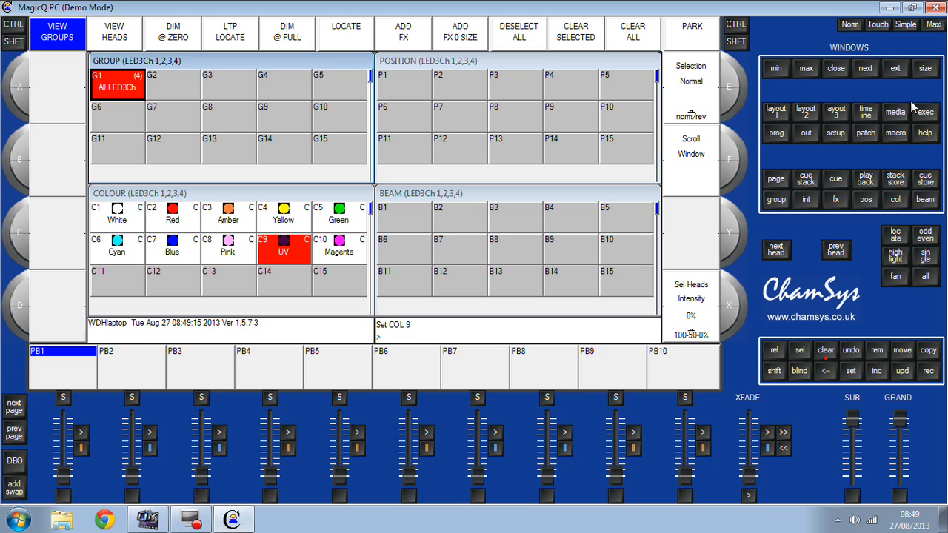
# Step: View the Timeline window and move it slightly down over the layout windows
pyautogui.click(866, 111)
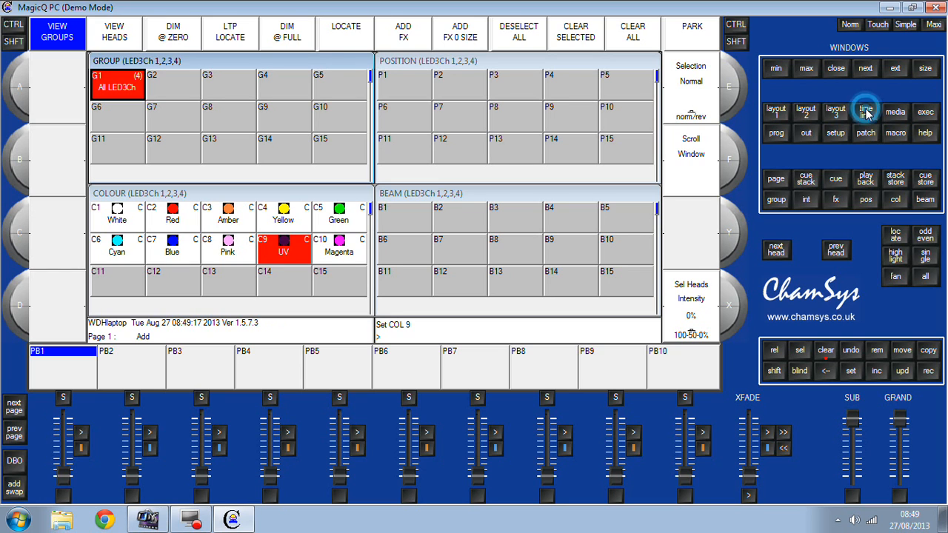
pyautogui.click(269, 57)
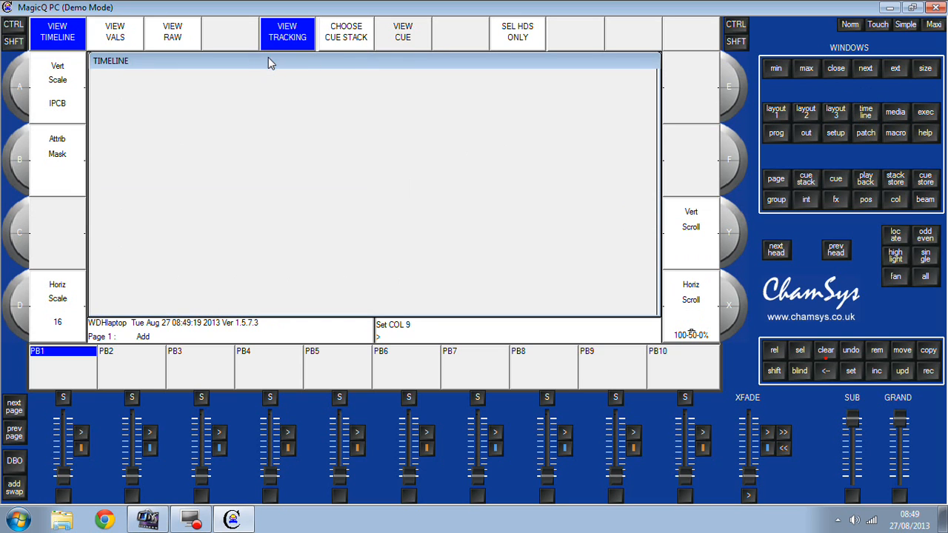
pyautogui.click(270, 84)
pyautogui.moveTo(271, 83)
pyautogui.mouseDown()
pyautogui.moveTo(250, 50)
pyautogui.moveTo(270, 55)
pyautogui.moveTo(272, 42)
pyautogui.moveTo(266, 66)
pyautogui.mouseUp()
pyautogui.click(260, 59)
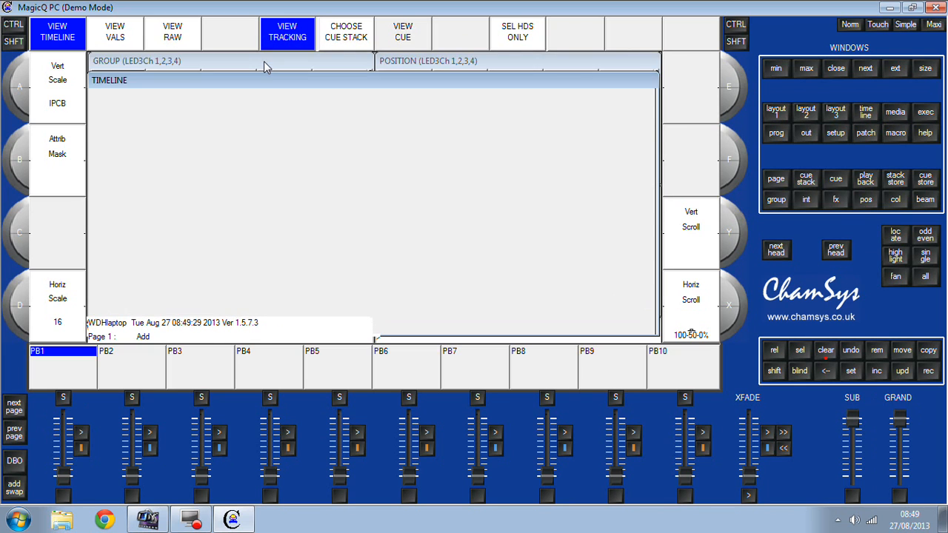
# Step: View the Media window and select Server 1, finishing with the intensity (Int) attributes
pyautogui.click(905, 117)
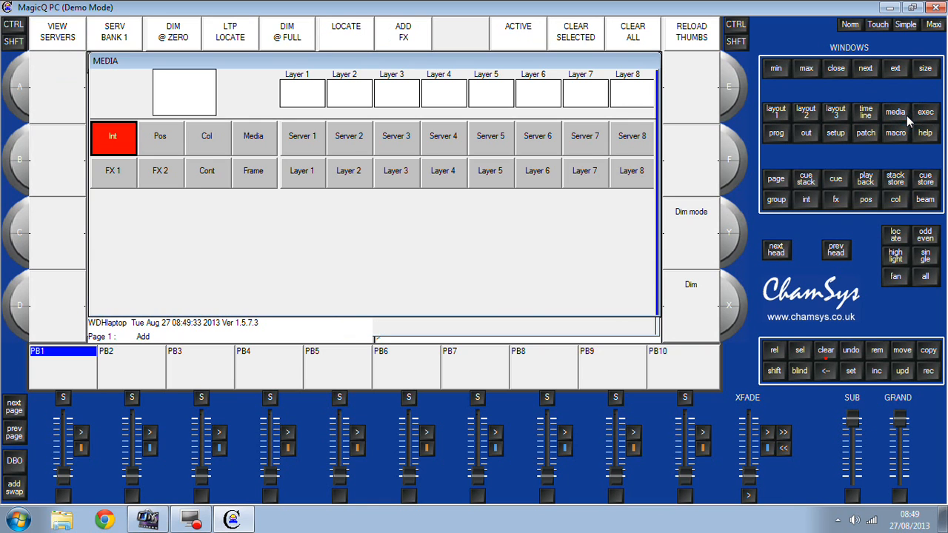
pyautogui.click(207, 241)
pyautogui.click(290, 140)
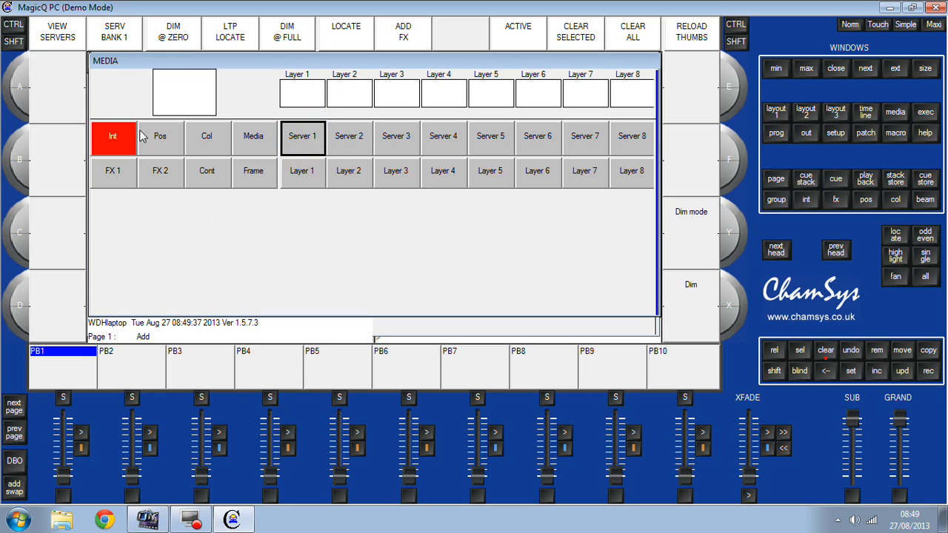
pyautogui.click(107, 139)
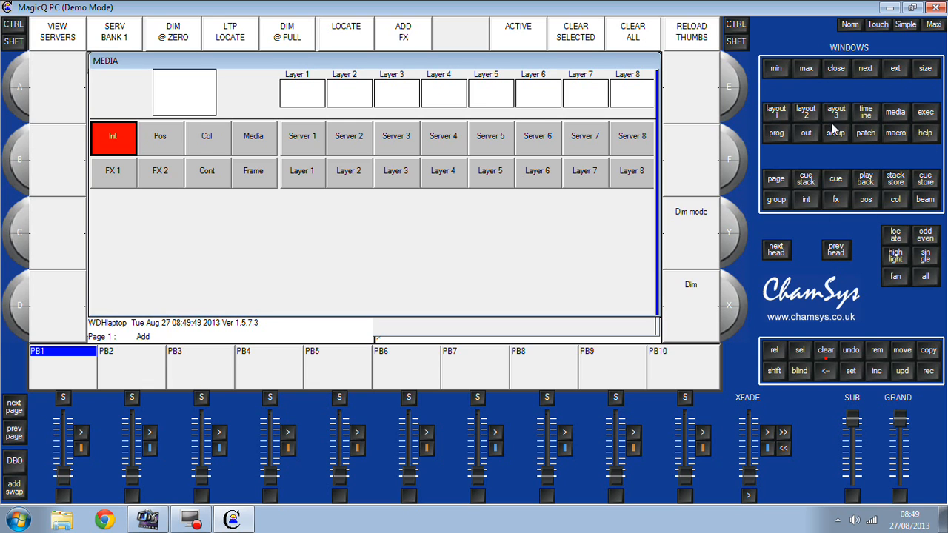
# Step: Examine the names, types and colour values of the four LED heads in the Programmer window
pyautogui.click(776, 132)
pyautogui.click(250, 170)
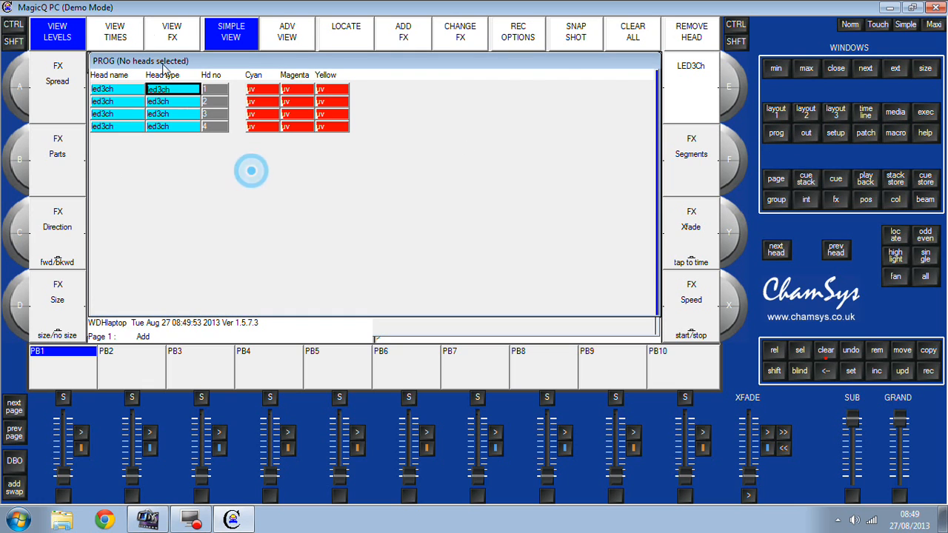
pyautogui.click(242, 168)
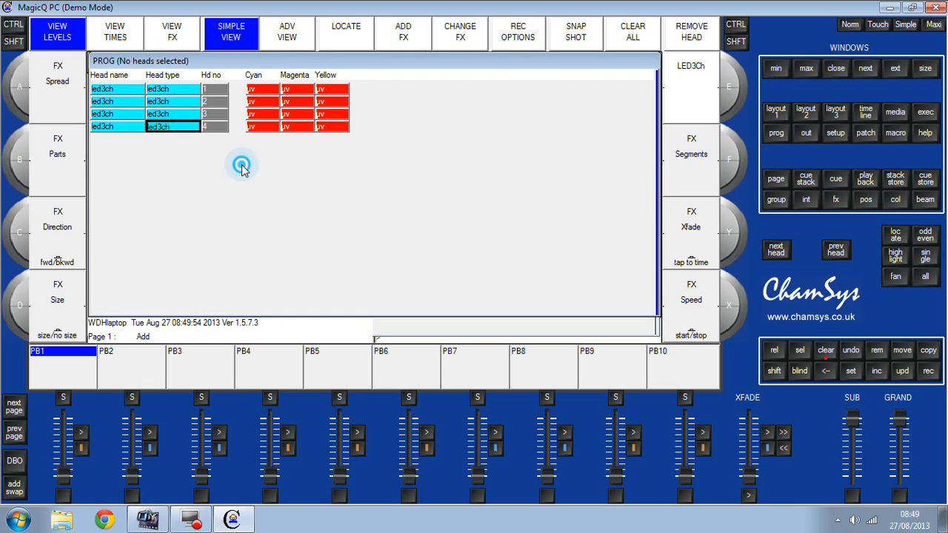
pyautogui.click(124, 90)
pyautogui.click(135, 113)
pyautogui.click(135, 89)
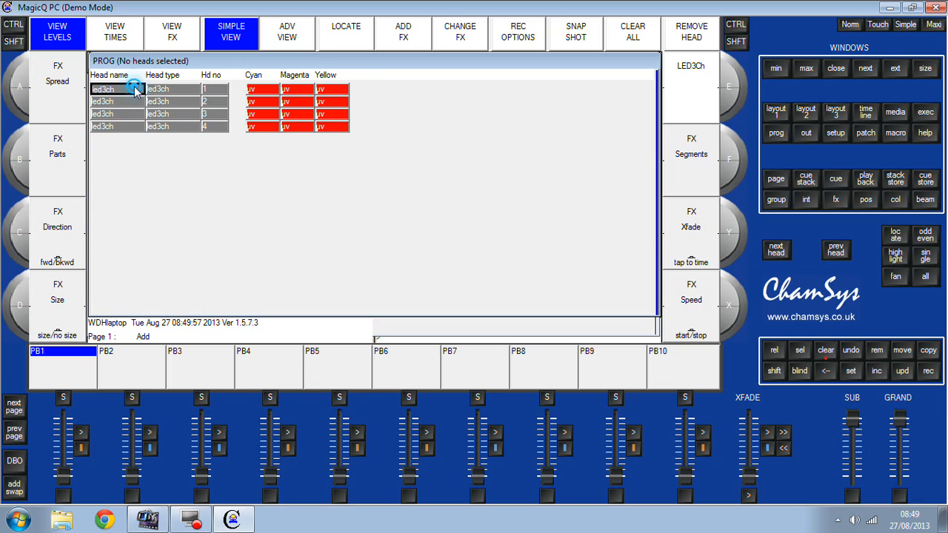
pyautogui.click(186, 157)
# Step: Examine the four LED heads' output values in the Outputs window and the Mode settings in the Setup window
pyautogui.click(807, 132)
pyautogui.click(188, 181)
pyautogui.hotkey('shift', 'Down')
pyautogui.hotkey('shift', 'Down')
pyautogui.hotkey('shift', 'Down')
pyautogui.hotkey('shift', 'Right')
pyautogui.click(232, 192)
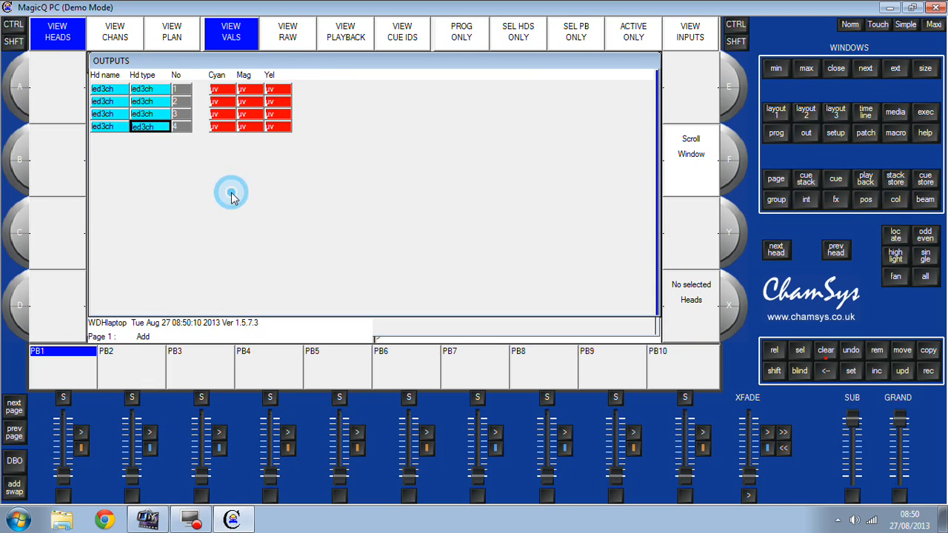
pyautogui.click(824, 136)
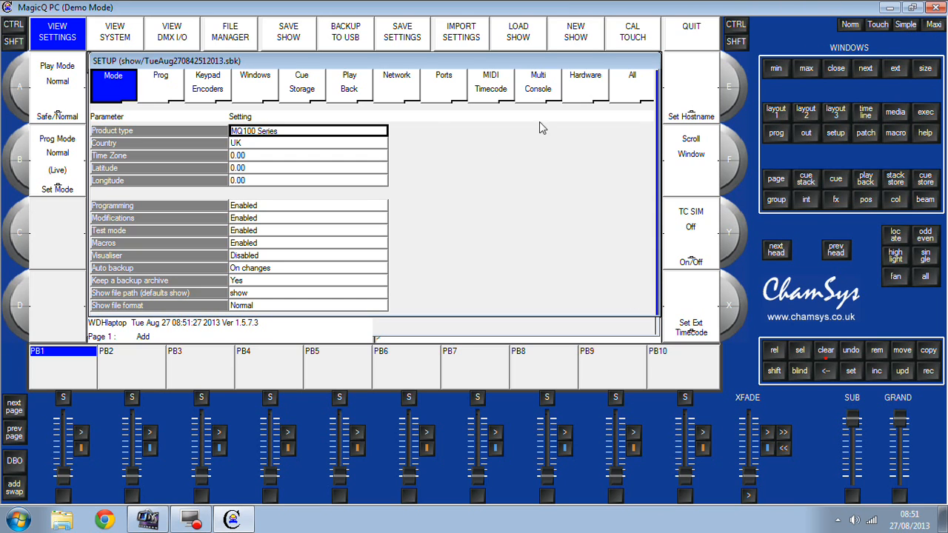
# Step: Switch between the Simple and Normal console views, finishing in Simple, and clear the programmer
pyautogui.click(903, 26)
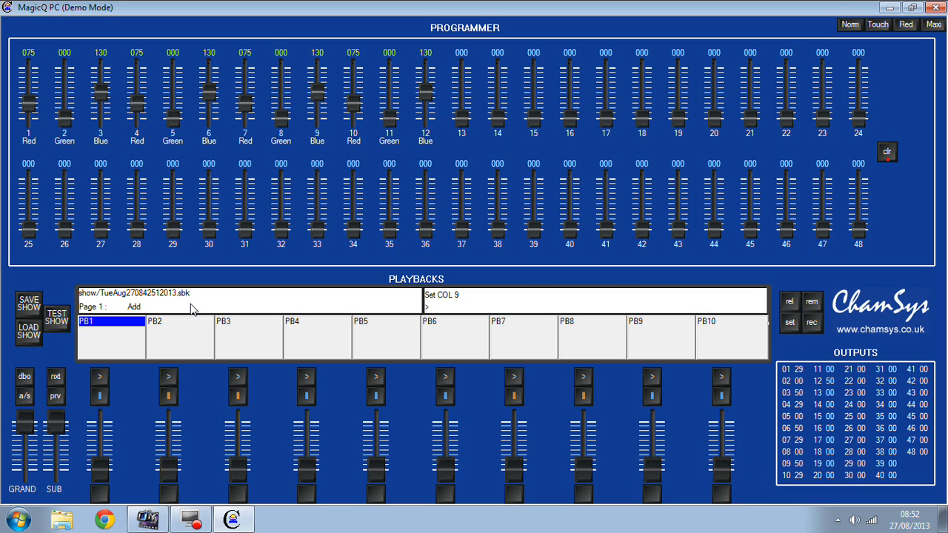
pyautogui.click(852, 25)
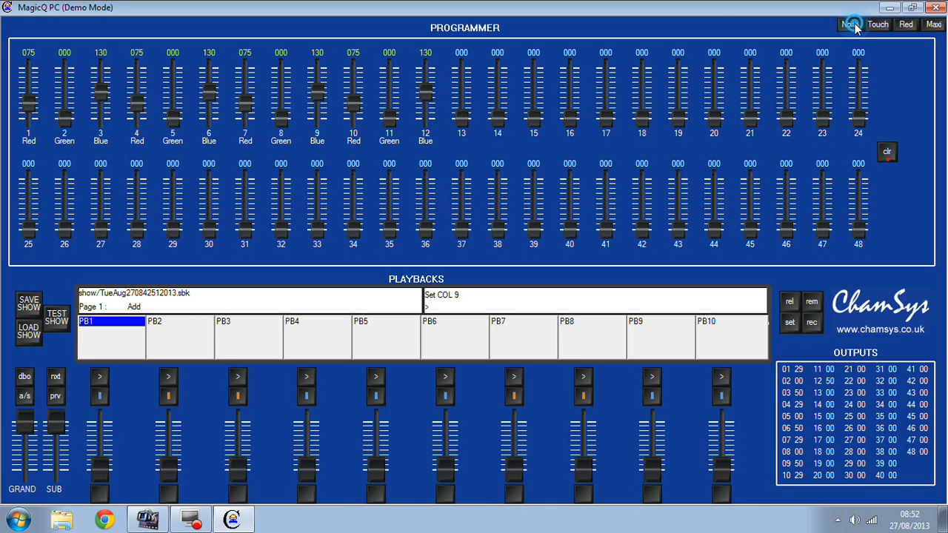
pyautogui.click(905, 25)
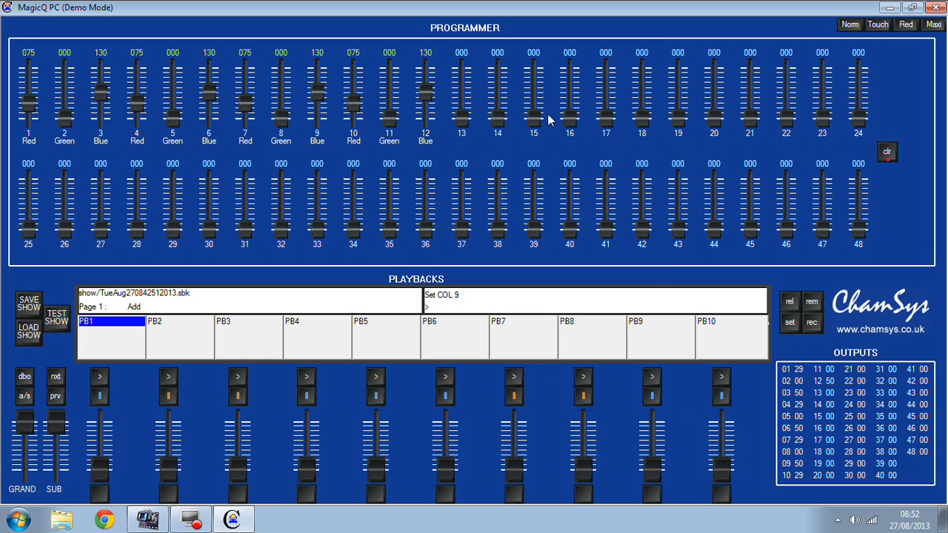
pyautogui.click(888, 152)
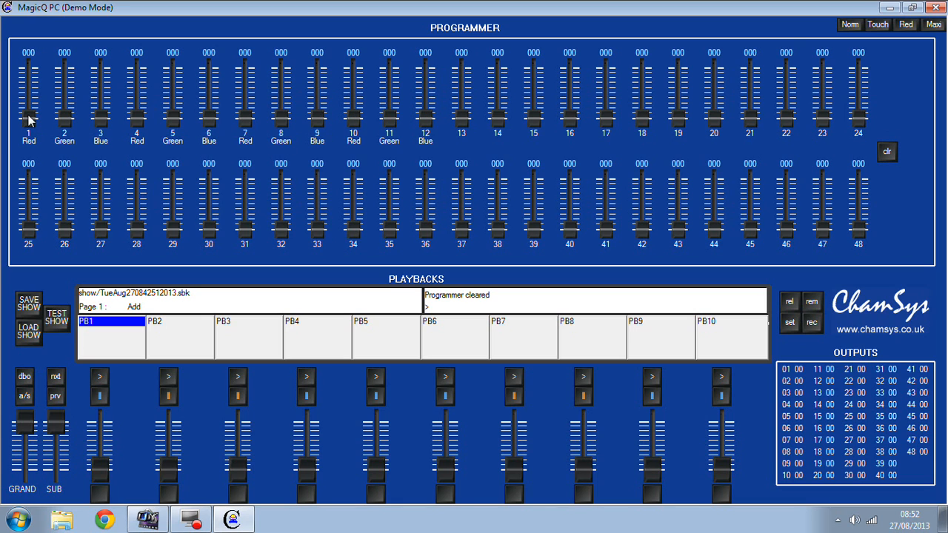
# Step: Try the channel 1 Red fader, then raise channel 3 Blue to about 182, clearing the programmer after each
pyautogui.moveTo(27, 118); pyautogui.dragTo(27, 89)
pyautogui.click(31, 124)
pyautogui.moveTo(31, 124); pyautogui.dragTo(30, 149)
pyautogui.click(886, 153)
pyautogui.moveTo(104, 121); pyautogui.dragTo(104, 86)
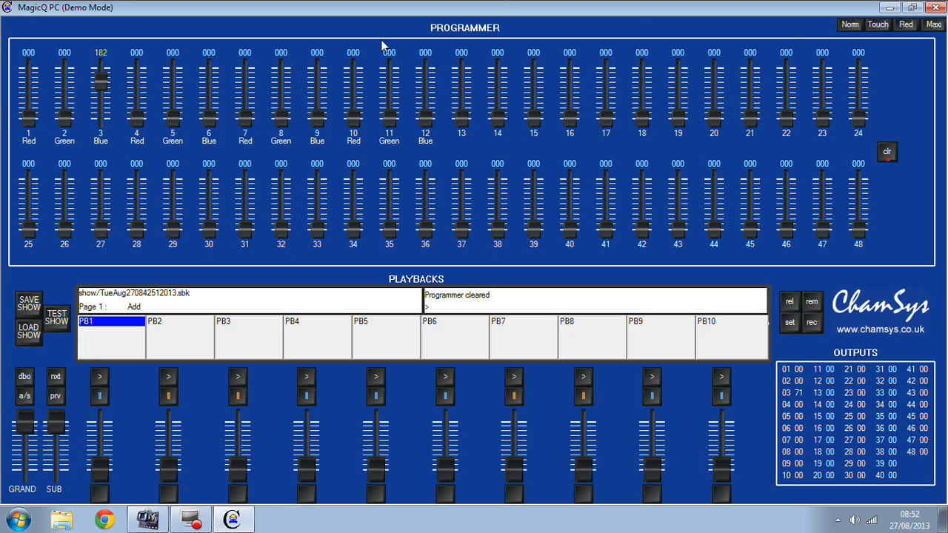
pyautogui.click(884, 159)
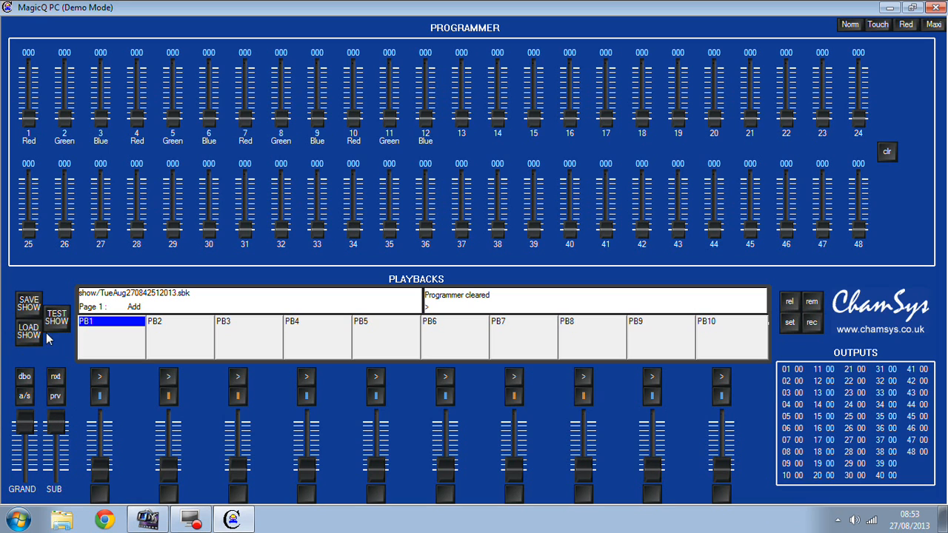
# Step: Record the cleared programmer's state as a cue on playback 1 (PB1)
pyautogui.click(812, 323)
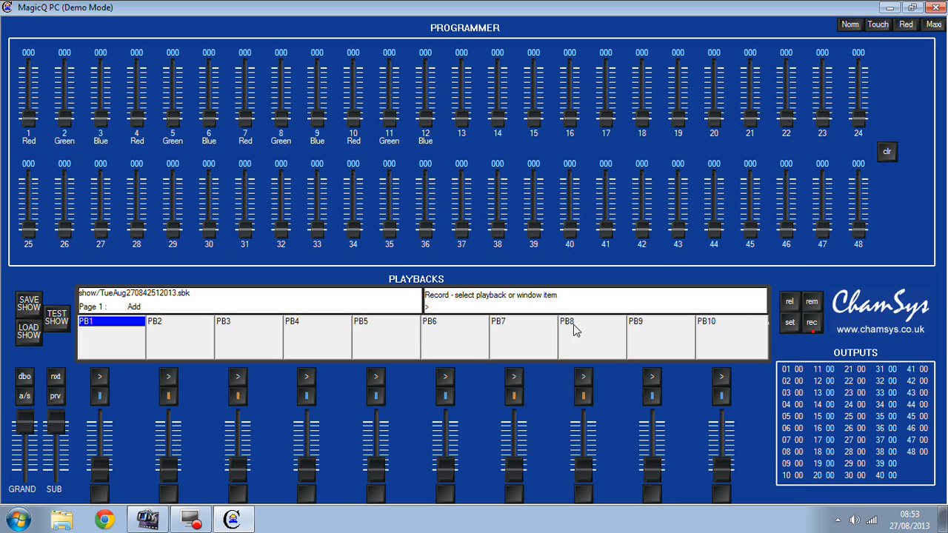
pyautogui.click(104, 341)
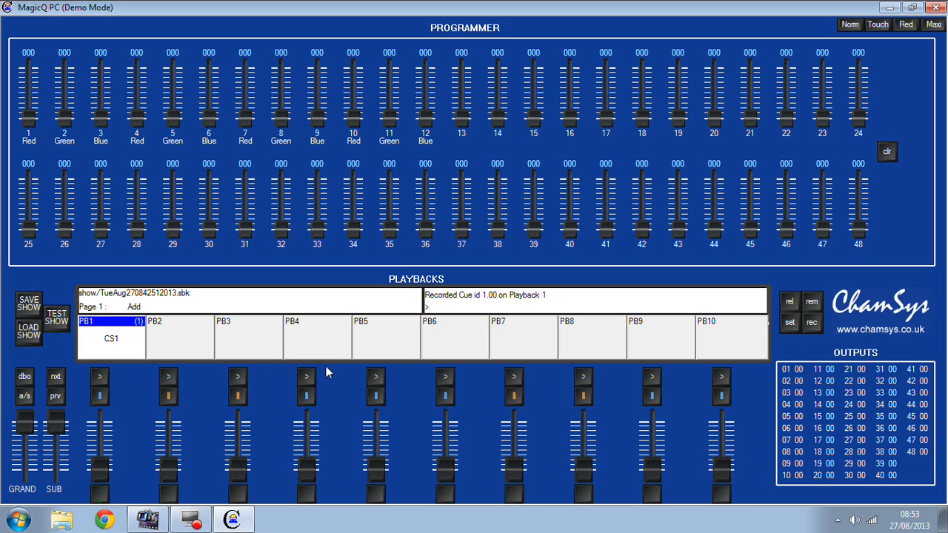